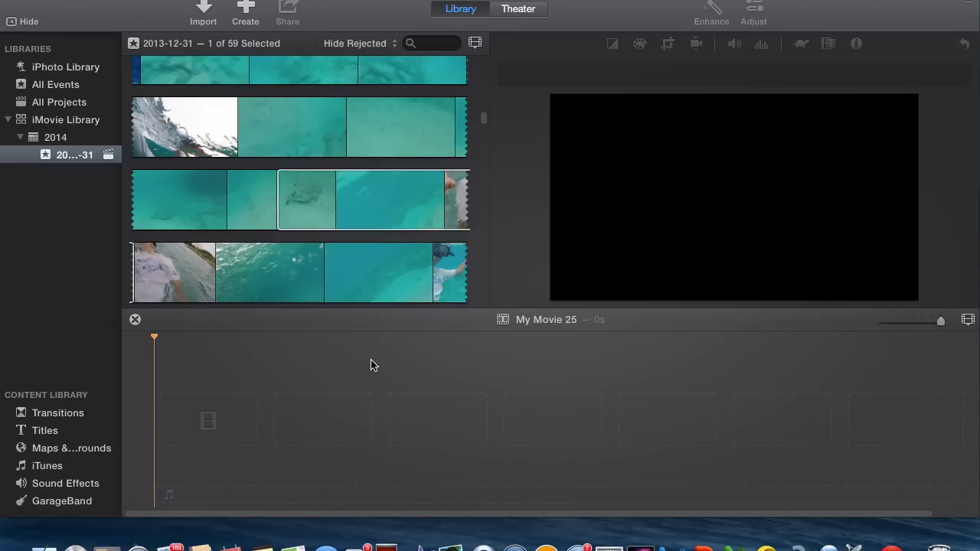
Step: Add a 4-second Standard Lower Third title from the Titles browser to the empty My Movie 25 timeline
left_click(45, 435)
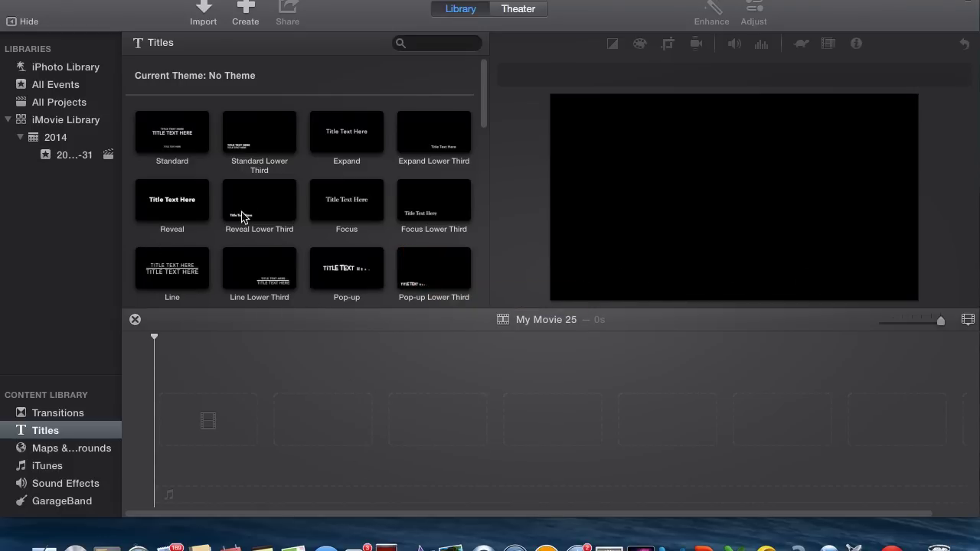
left_click_drag(268, 139, 189, 424)
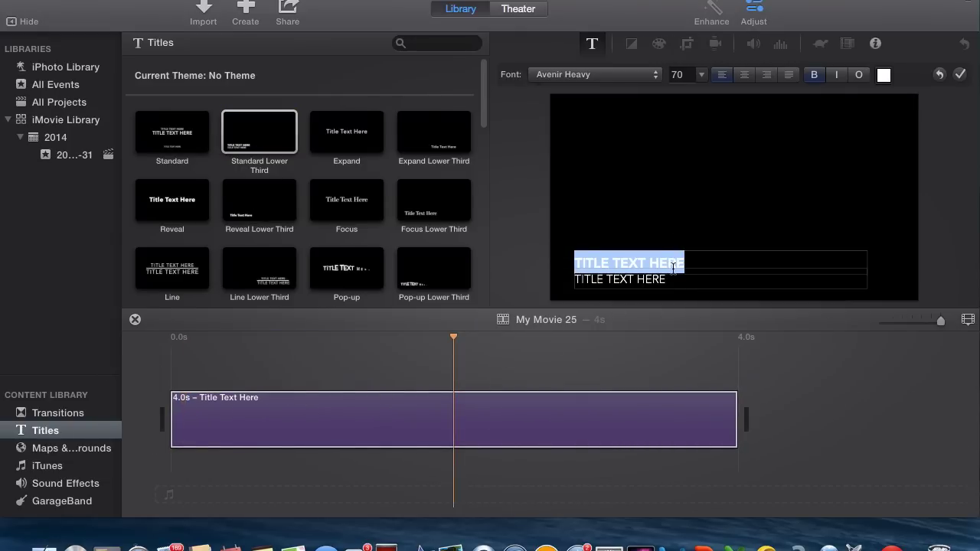
Step: Delete the placeholder text on the lower-third title's top line
key("BackSpace")
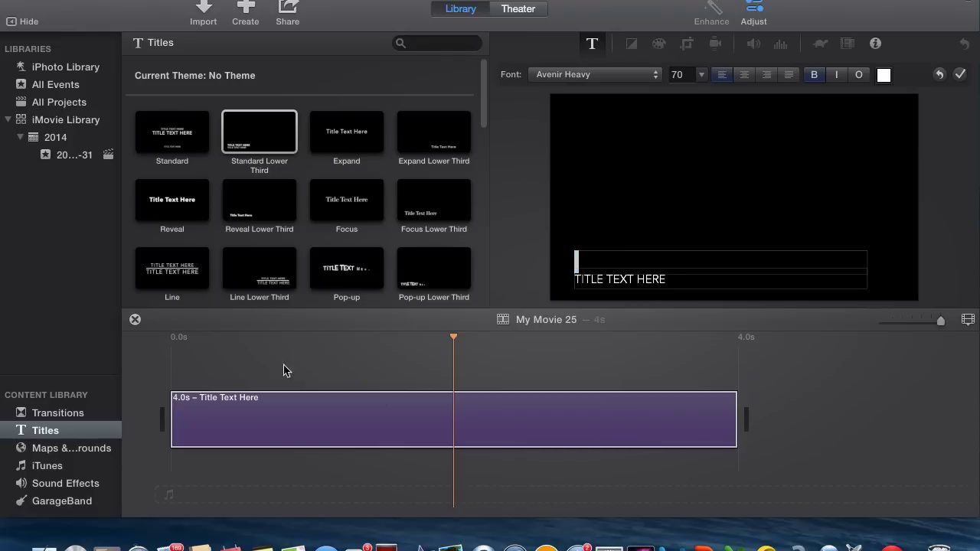
left_click(245, 367)
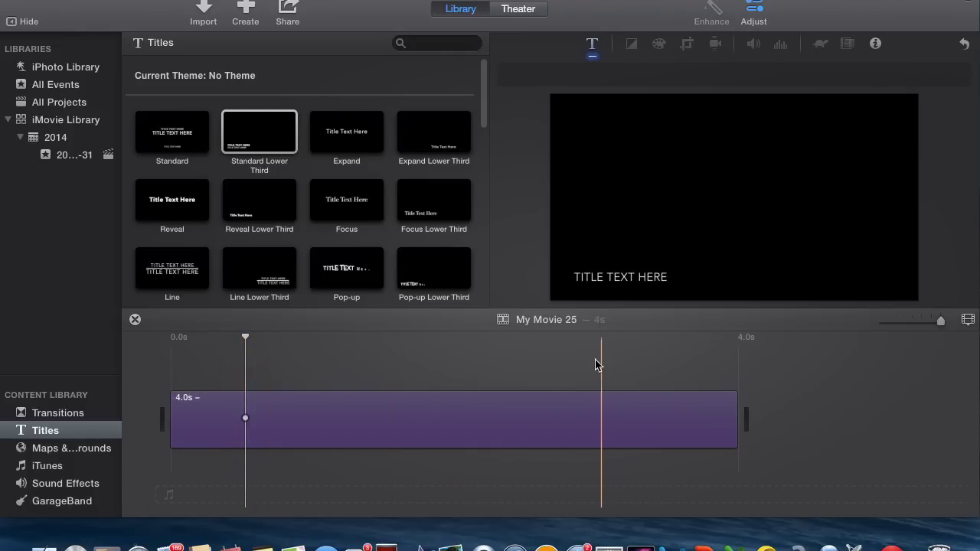
left_click(852, 398)
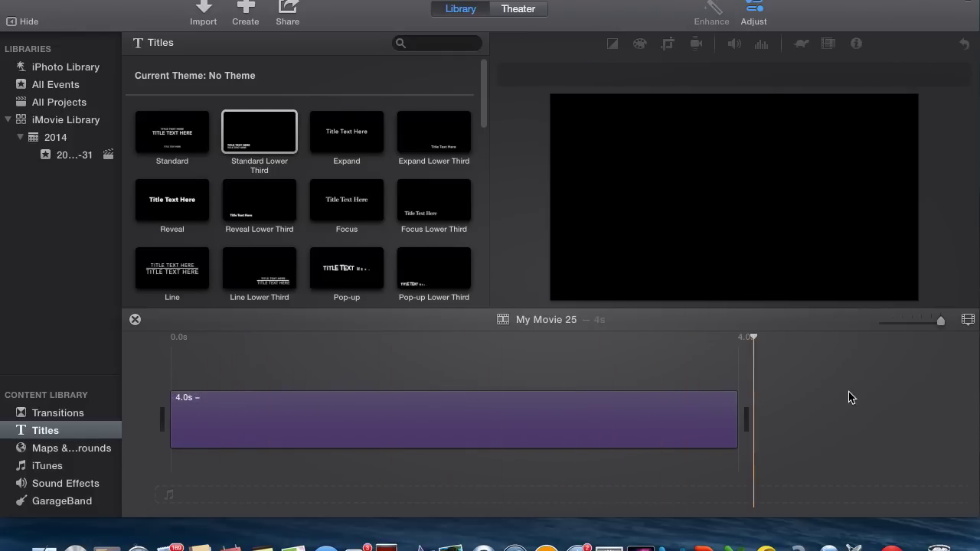
left_click(651, 422)
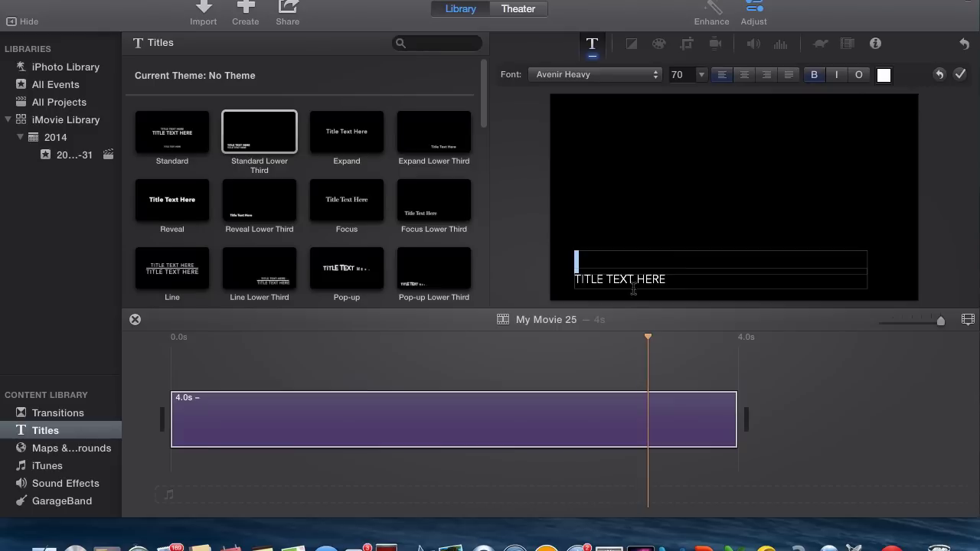
left_click(601, 390)
left_click(629, 276)
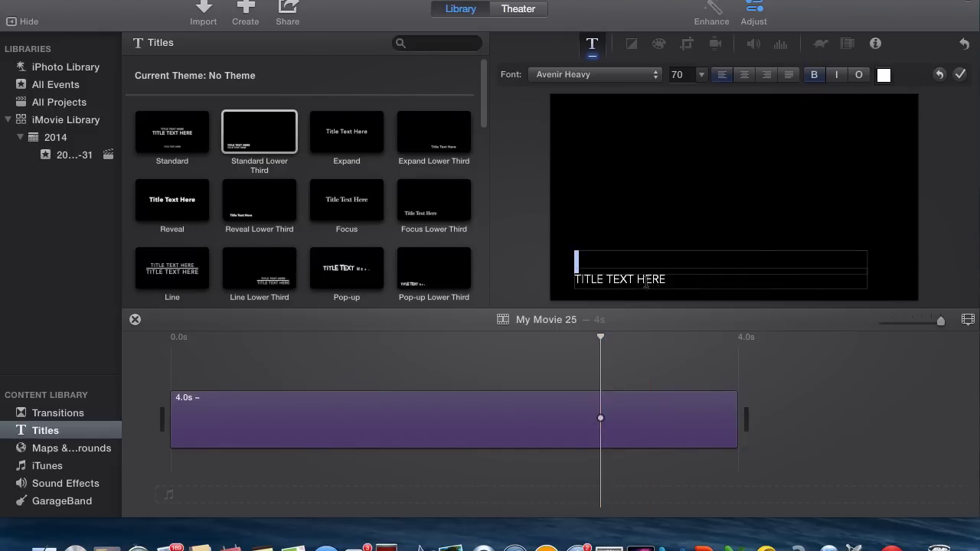
left_click_drag(659, 279, 536, 284)
key("BackSpace")
Step: Write FUN on the top line and try new colours for it in the Colors panel
left_click(626, 259)
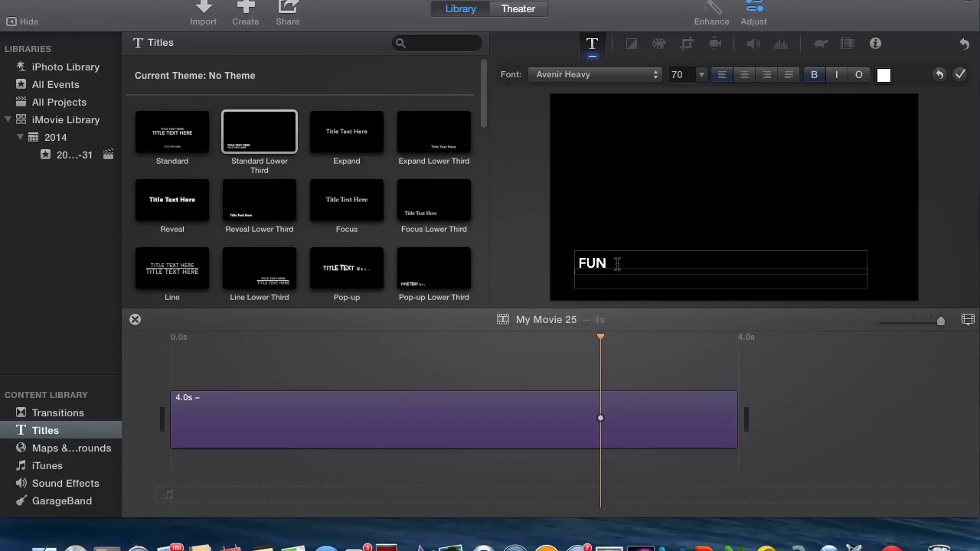
left_click_drag(617, 265, 576, 258)
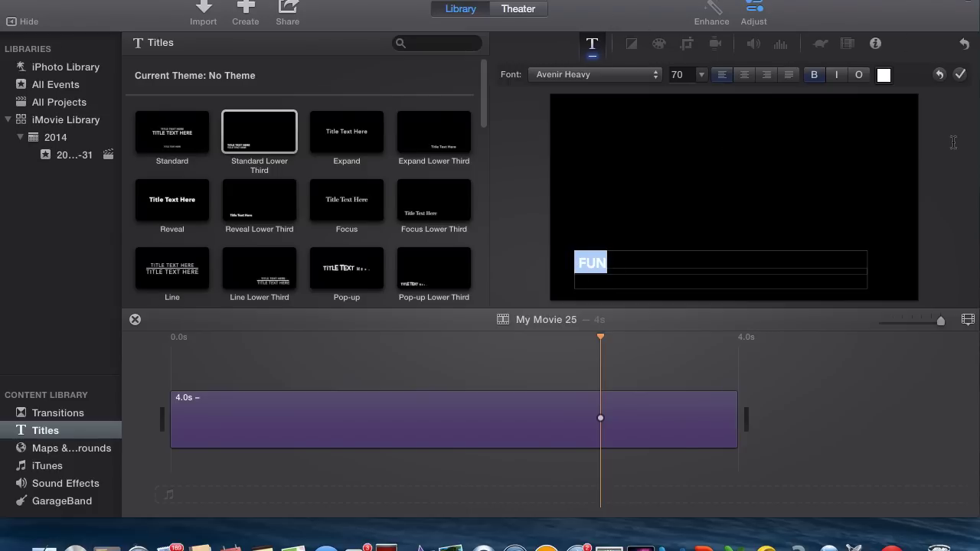
left_click(885, 74)
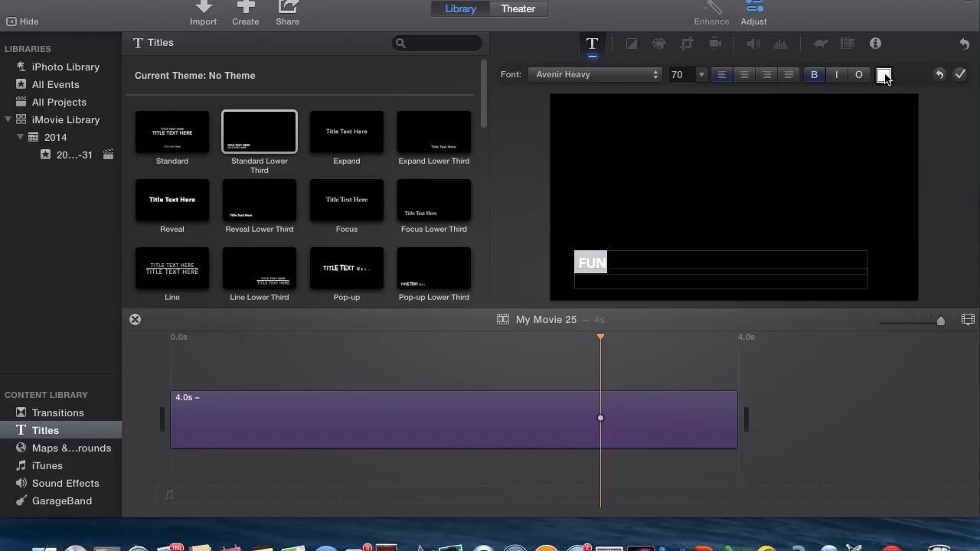
left_click_drag(279, 324, 261, 308)
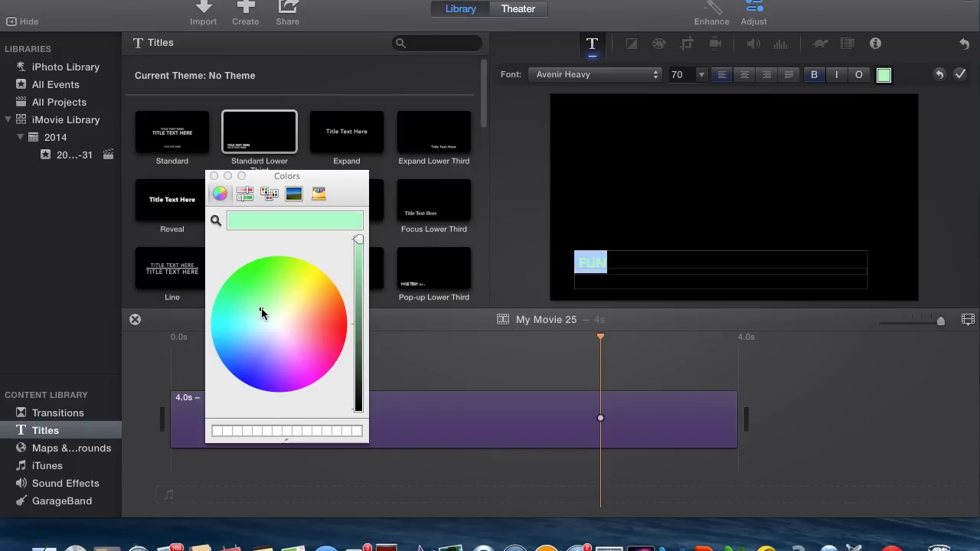
left_click(214, 176)
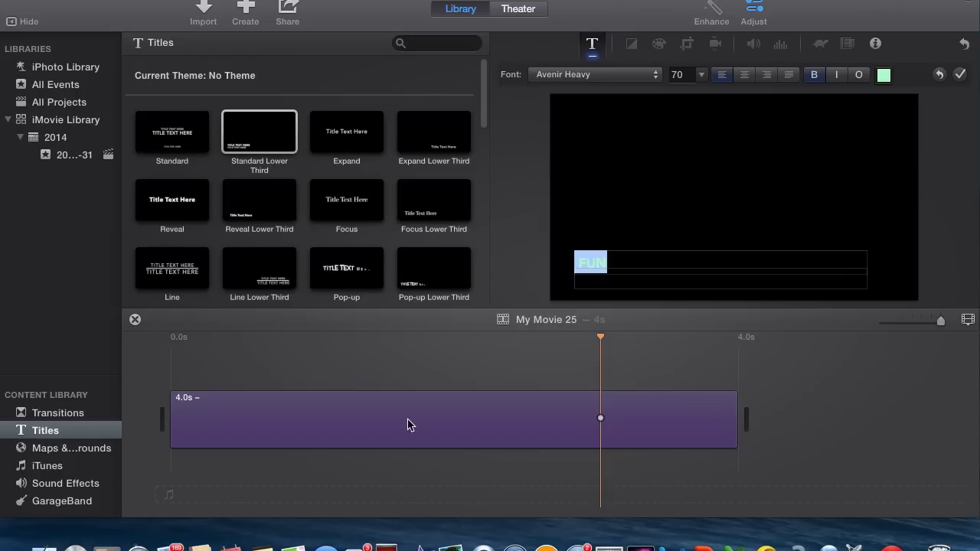
left_click(466, 406)
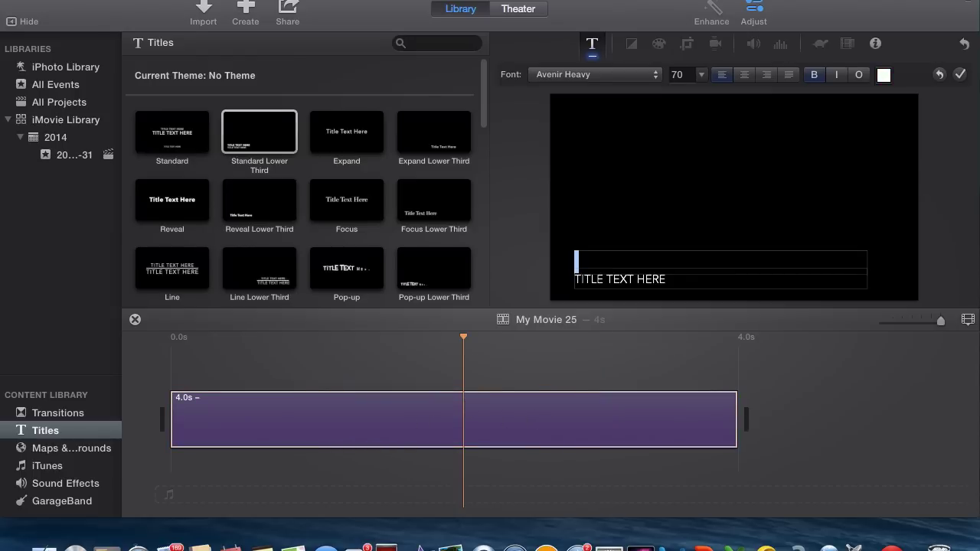
Step: Switch the browser between all events and all projects
left_click(55, 85)
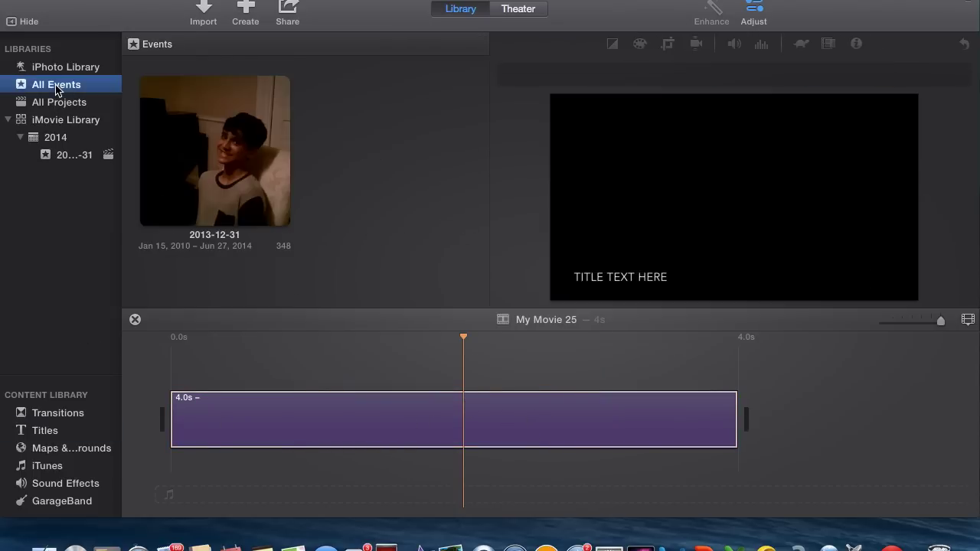
left_click(292, 402)
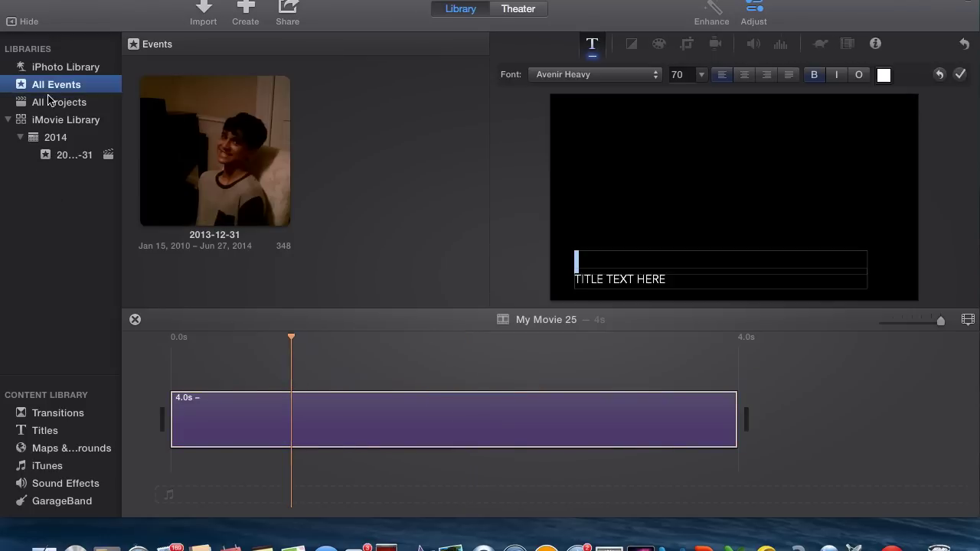
left_click(47, 107)
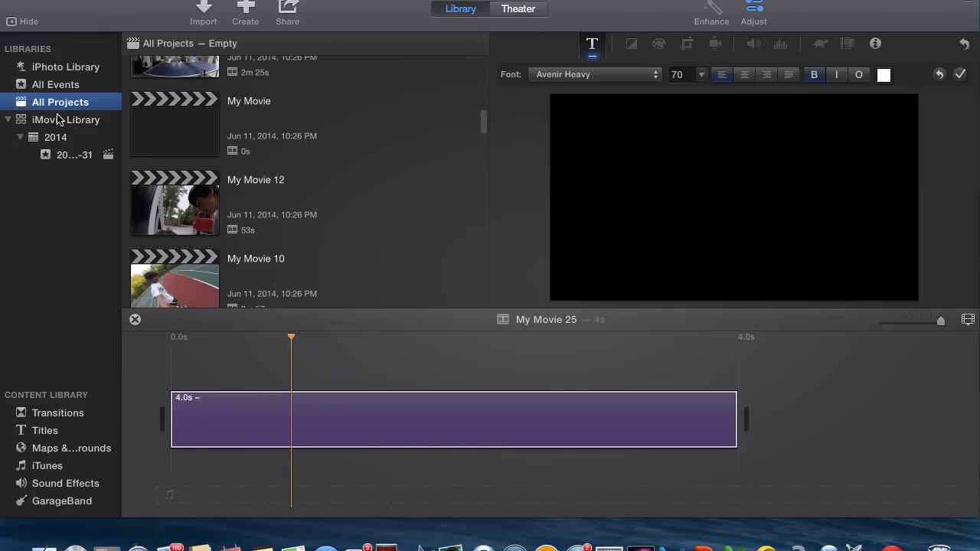
left_click(557, 4)
left_click(529, 26)
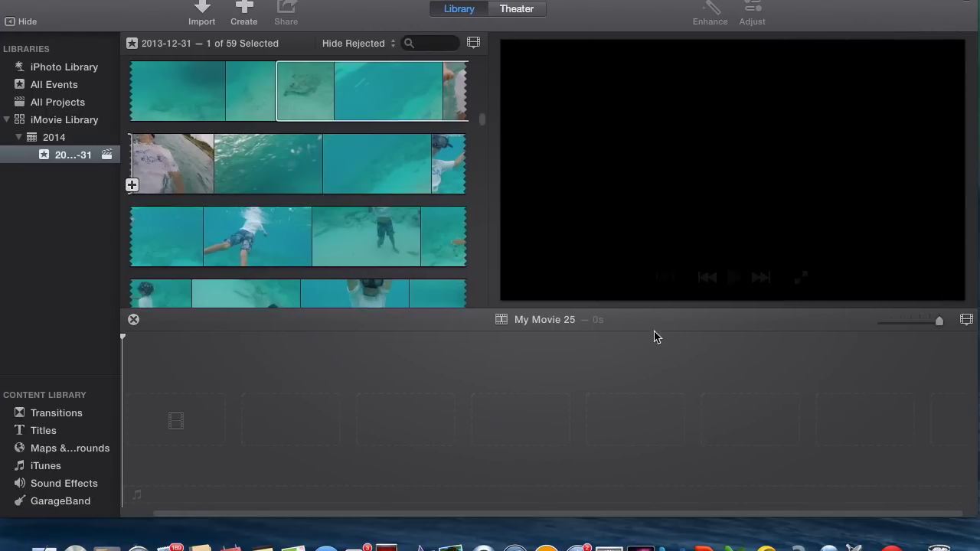
Step: Add an 8.9-second range of underwater clip GOPR0940 to the timeline and show the Titles browser
left_click(275, 91)
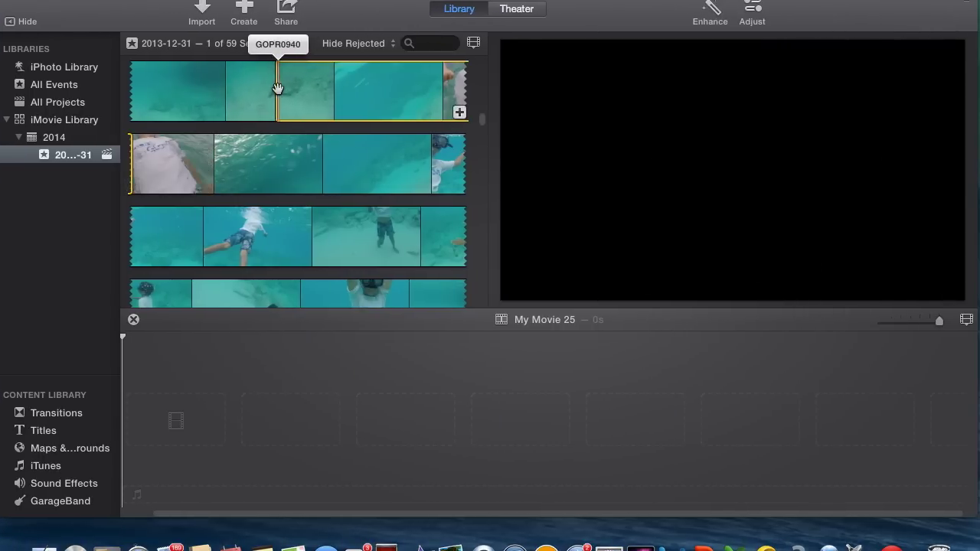
left_click_drag(282, 107, 196, 374)
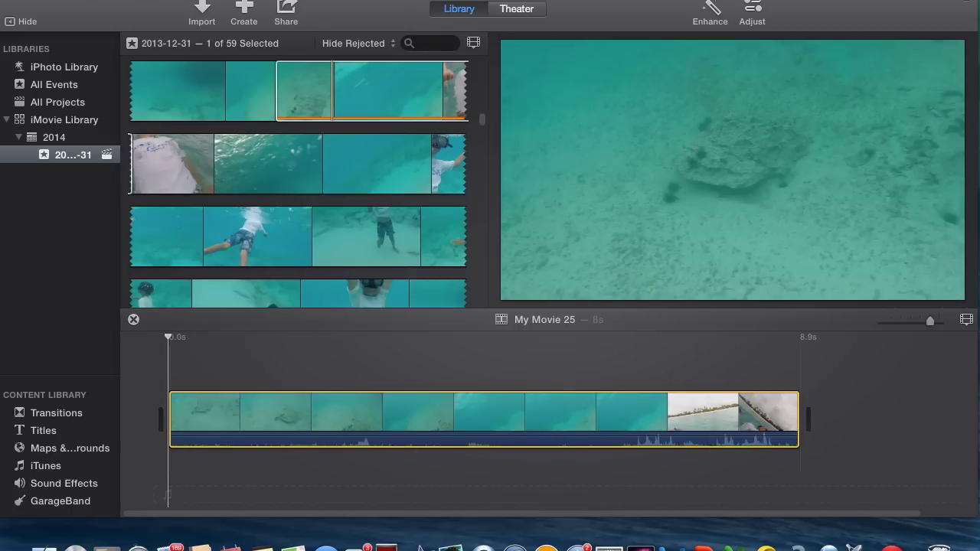
left_click(63, 434)
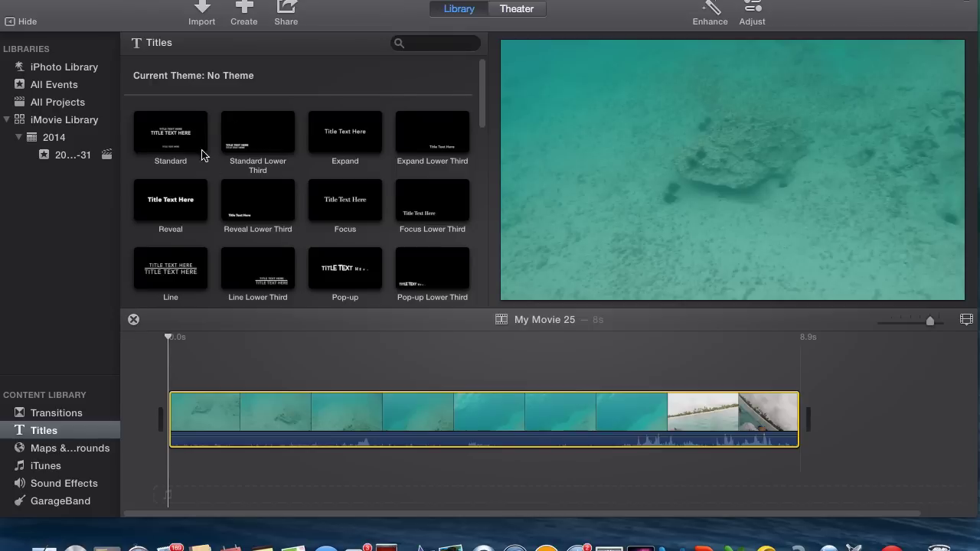
Step: Place a Standard Lower Third title at the underwater clip's start, replacing a discarded first attempt
left_click_drag(260, 141, 372, 426)
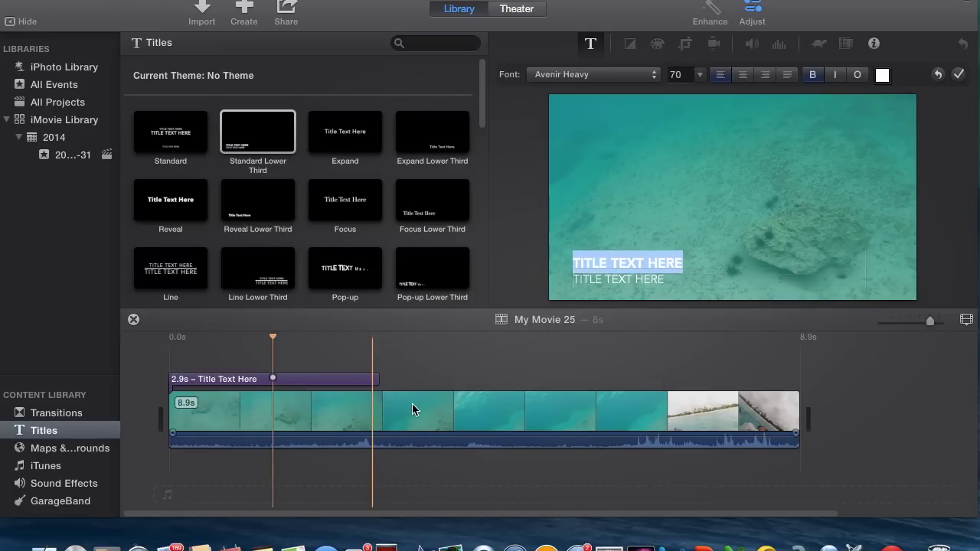
left_click(282, 379)
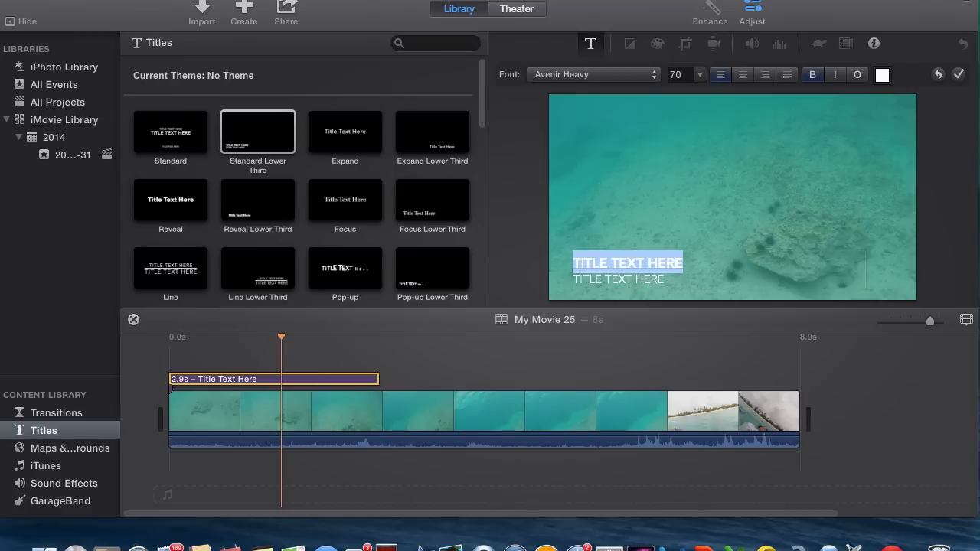
key("BackSpace")
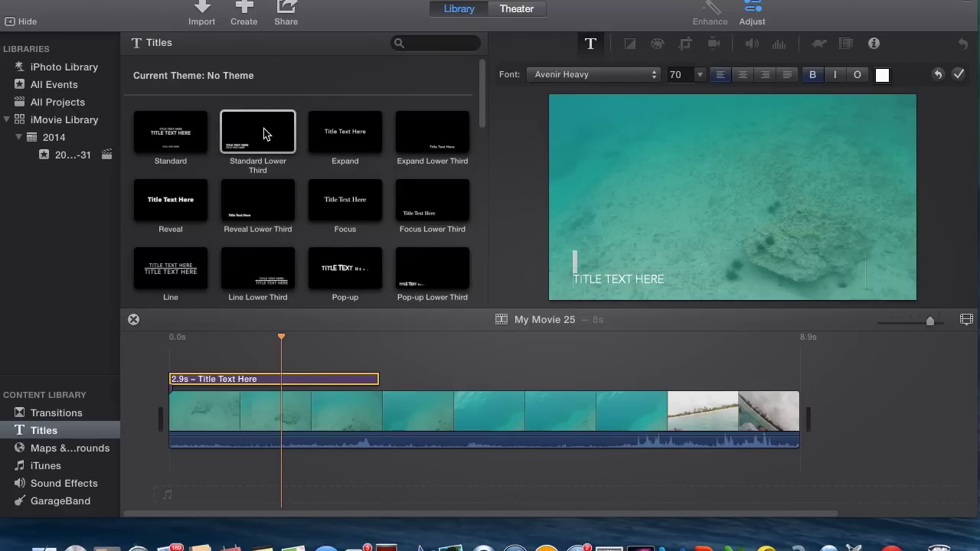
left_click(335, 381)
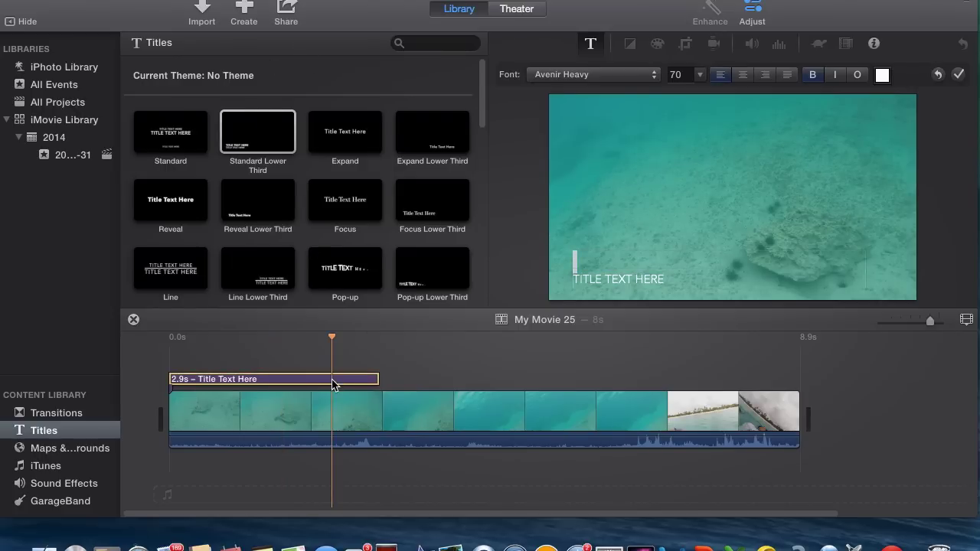
key("Delete")
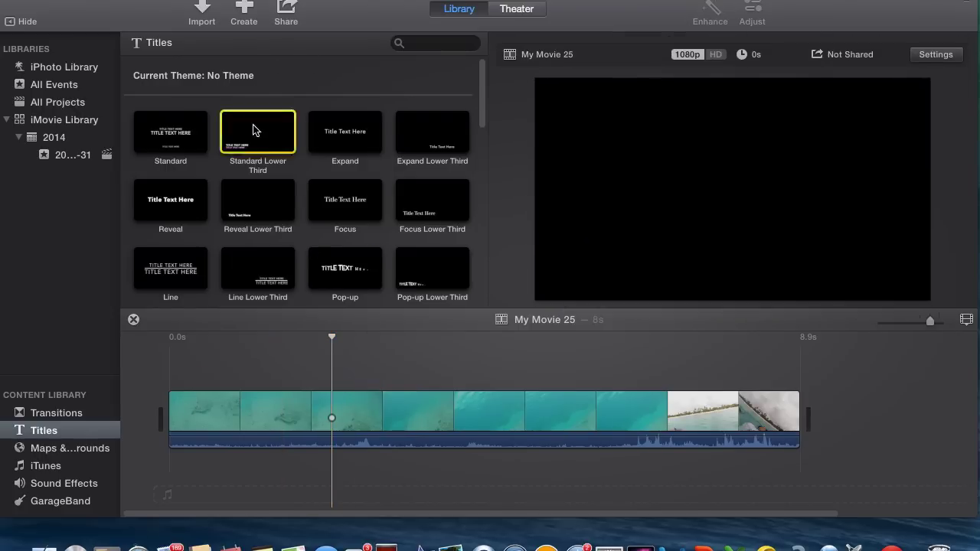
left_click_drag(258, 131, 161, 374)
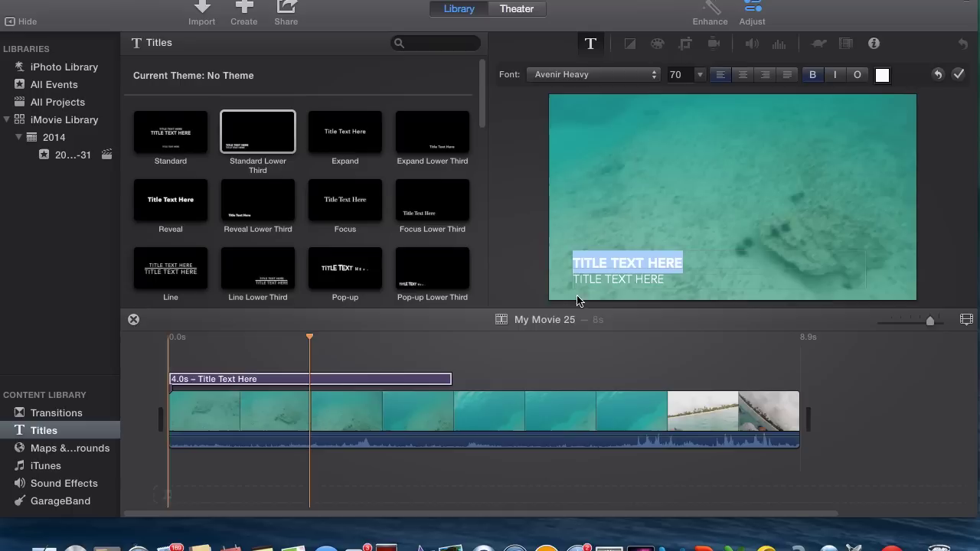
left_click_drag(569, 266, 516, 271)
Step: Replace the title's first line with ;KJPG and make the title text light blue
key("BackSpace")
type(";KJPG")
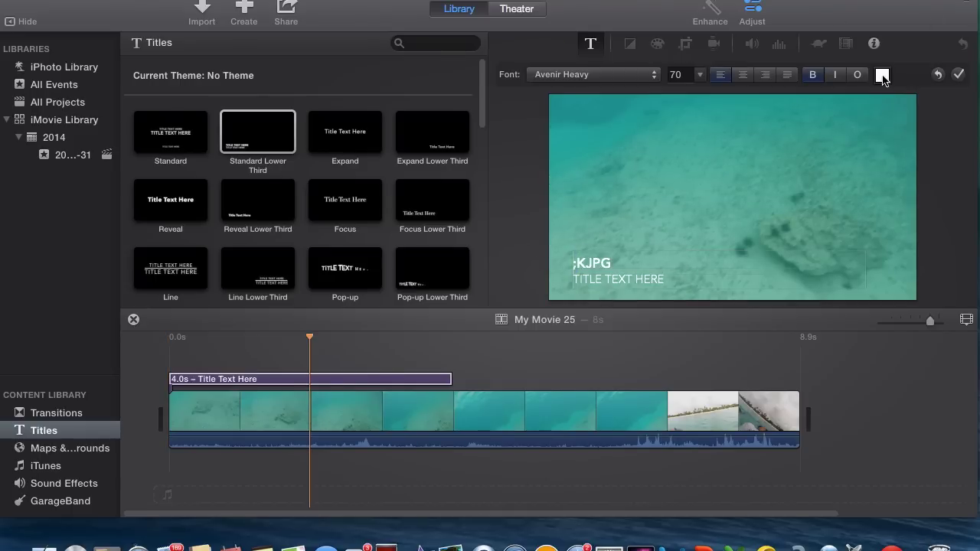
left_click(882, 75)
mouse_move(278, 324)
left_mouse_down()
mouse_move(361, 329)
mouse_move(256, 324)
mouse_move(323, 278)
mouse_move(306, 287)
mouse_move(232, 417)
mouse_move(240, 408)
mouse_move(227, 350)
mouse_move(213, 330)
mouse_move(212, 350)
left_mouse_up()
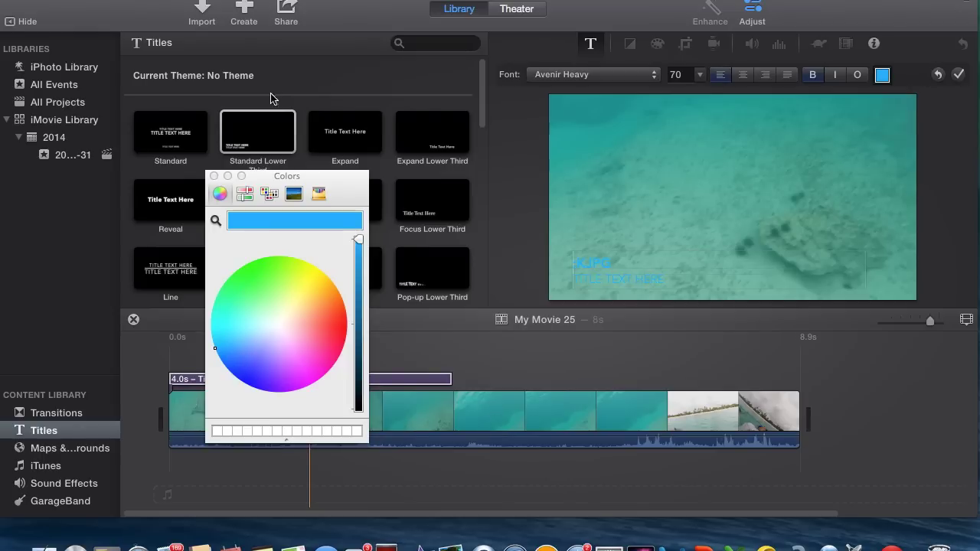
left_click(215, 175)
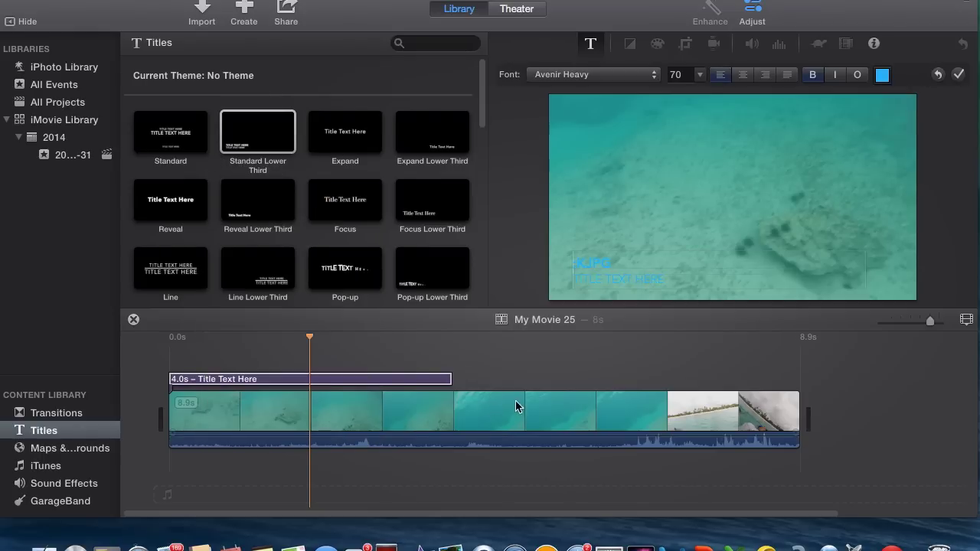
Step: Extend the ;KJPG title from 4 to 8.9 seconds so it spans the entire underwater clip
left_click(369, 378)
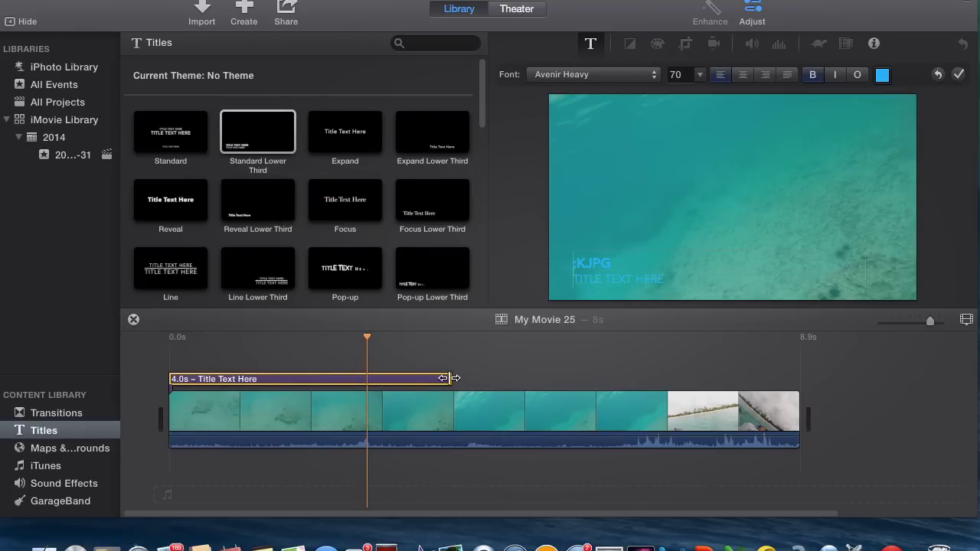
left_click(410, 377)
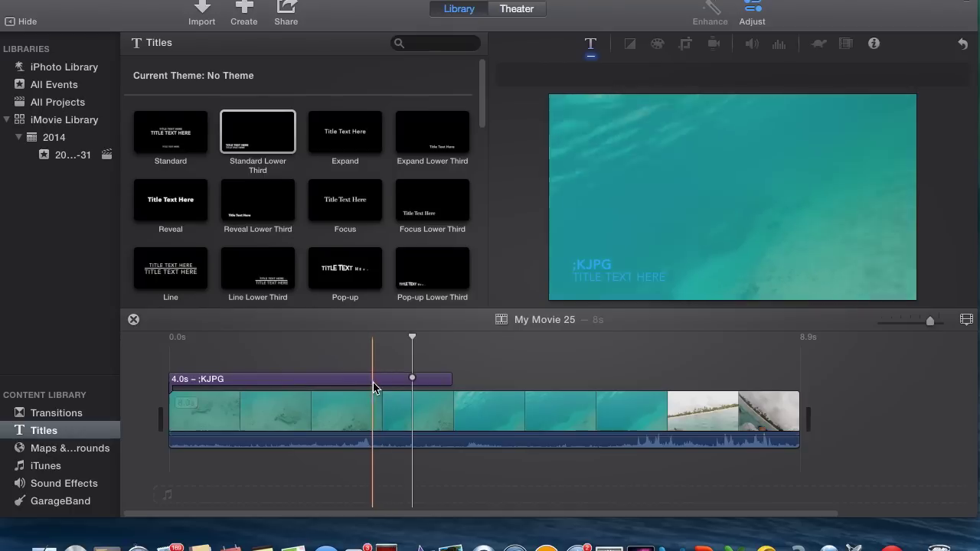
left_click(371, 379)
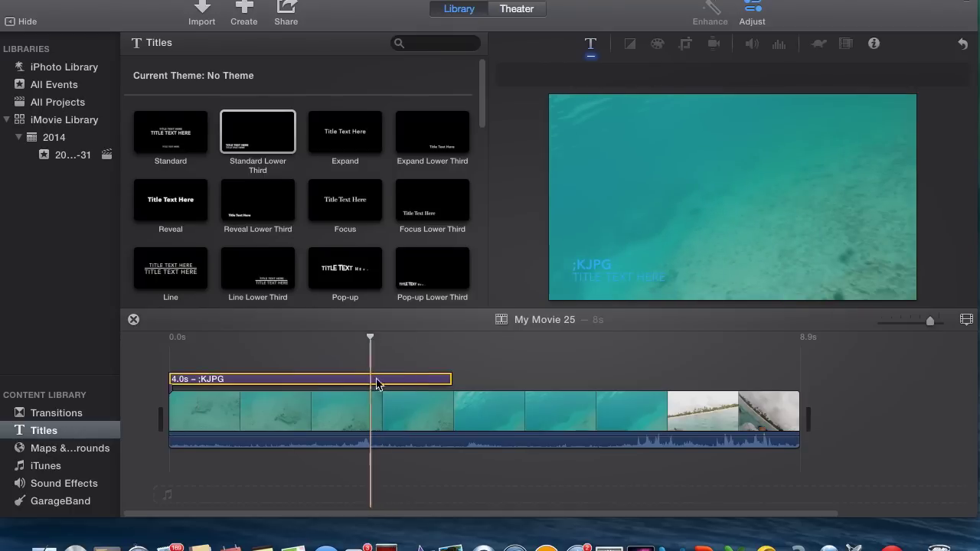
left_click(452, 380)
left_click_drag(451, 378, 799, 369)
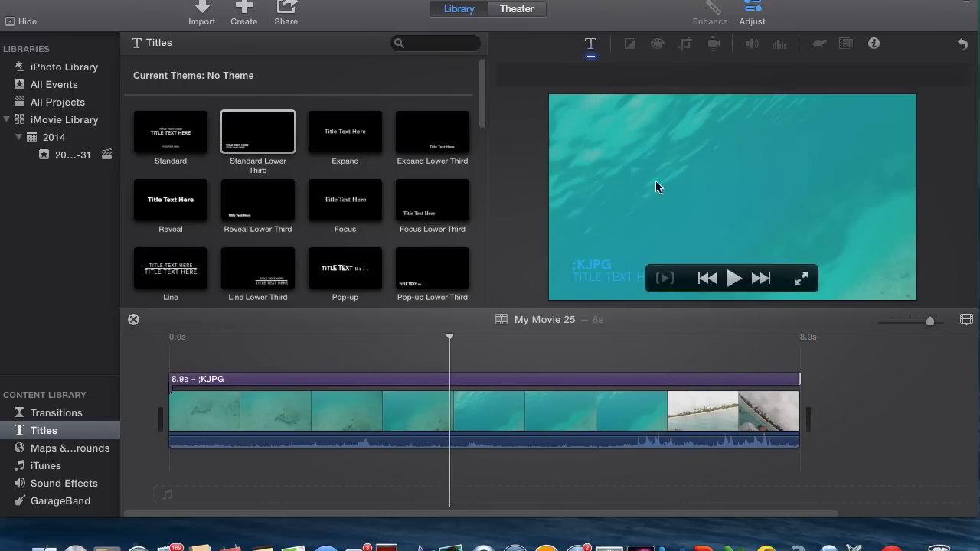